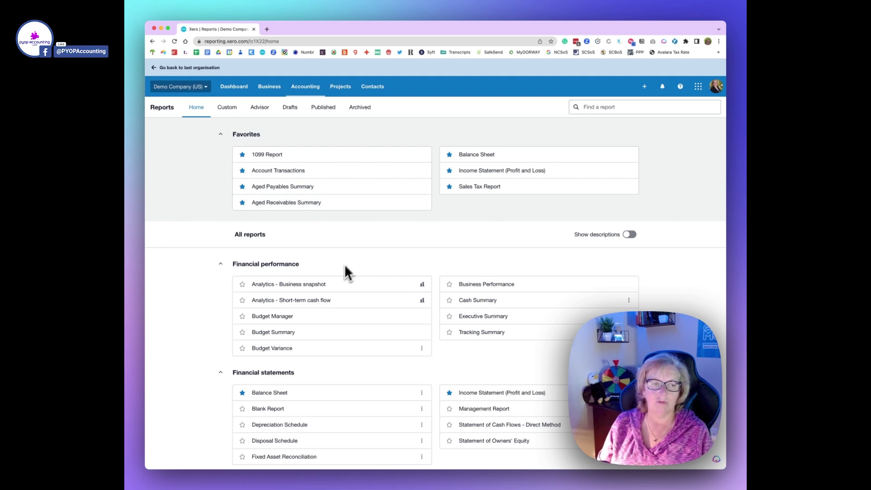
Open the Analytics - Business snapshot report and view its profit or loss figure's Income Statement in a new browser tab
mouse_move(311, 292)
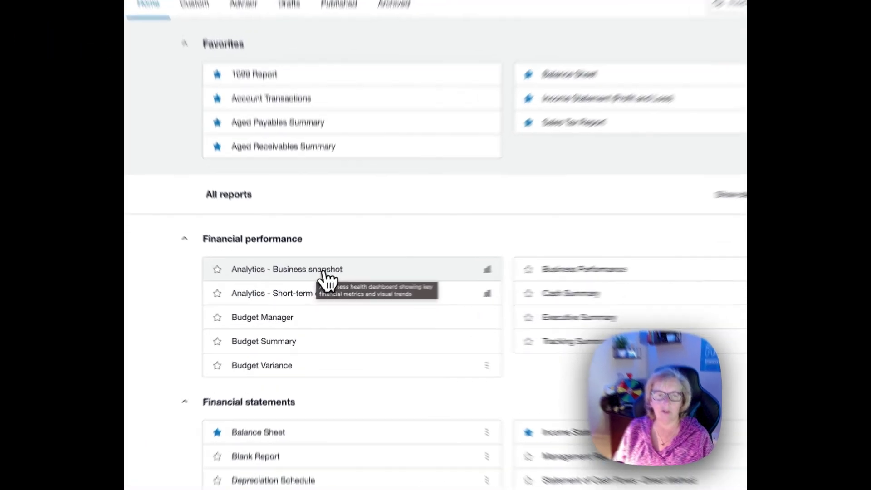
click(482, 268)
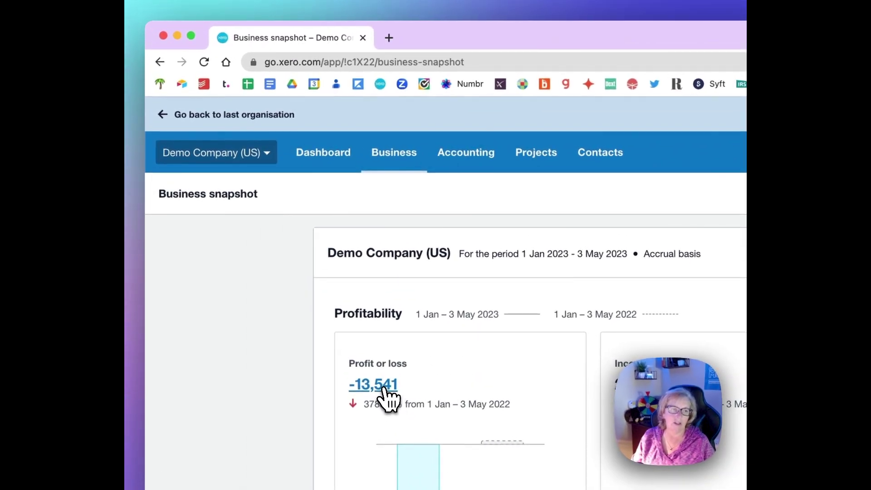
super+click(384, 389)
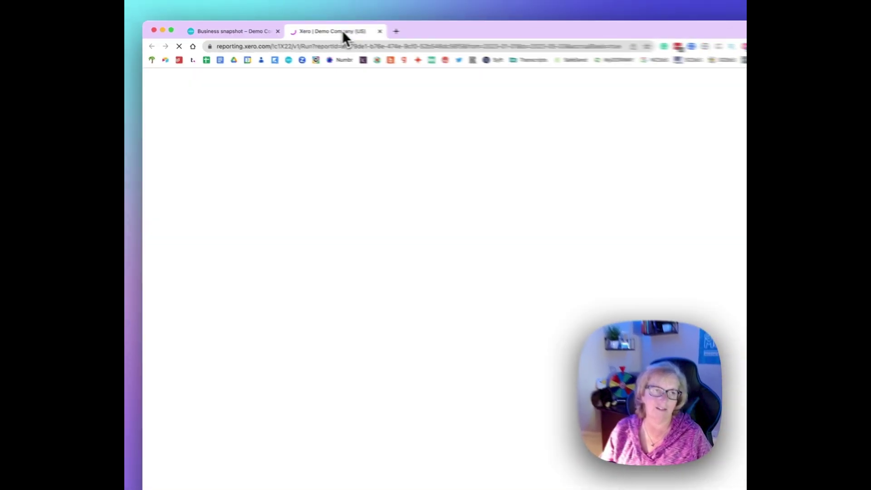
click(348, 30)
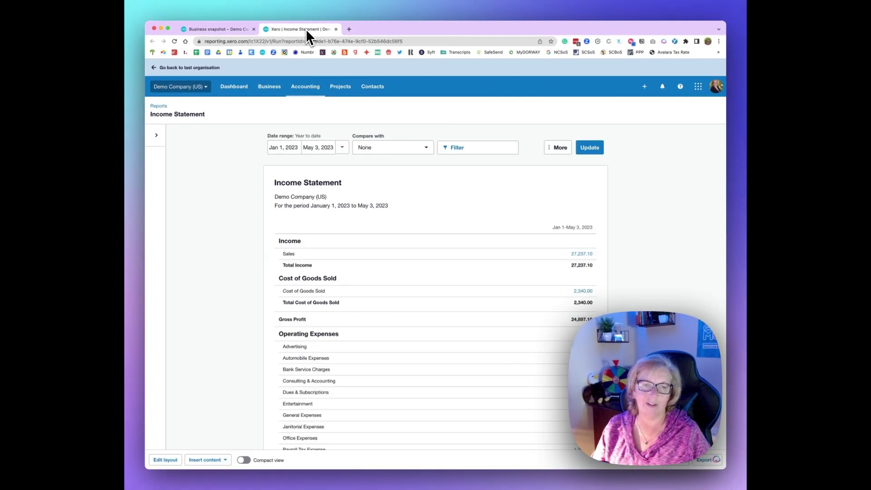
Review the business snapshot's profitability and efficiency figures, and view the transactions behind the Wages and Salaries expense for this year
click(241, 30)
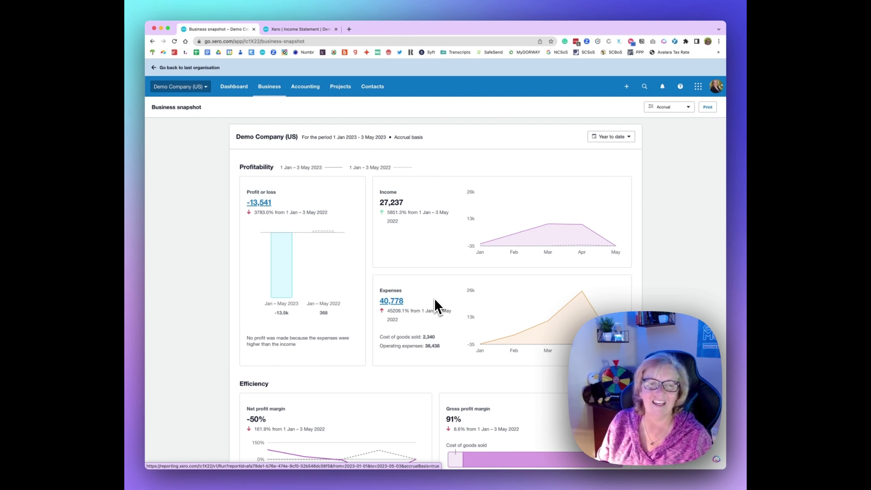
scroll(434, 305, down, 3)
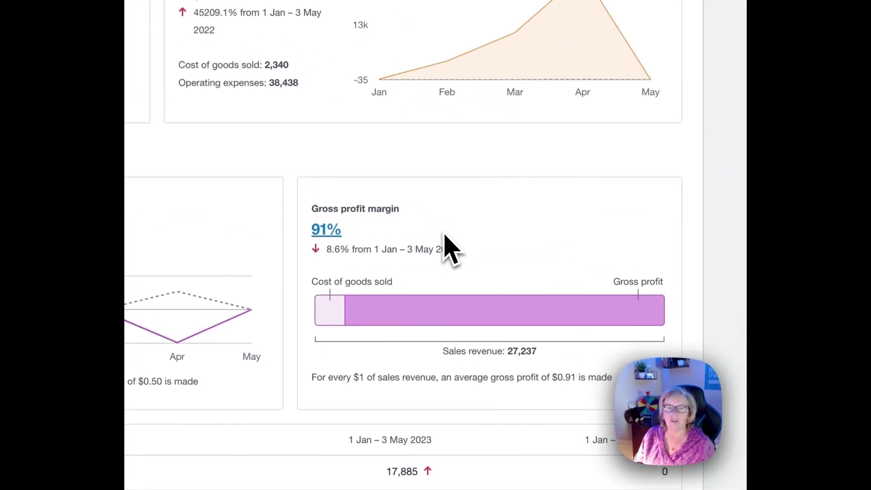
scroll(444, 234, up, 1)
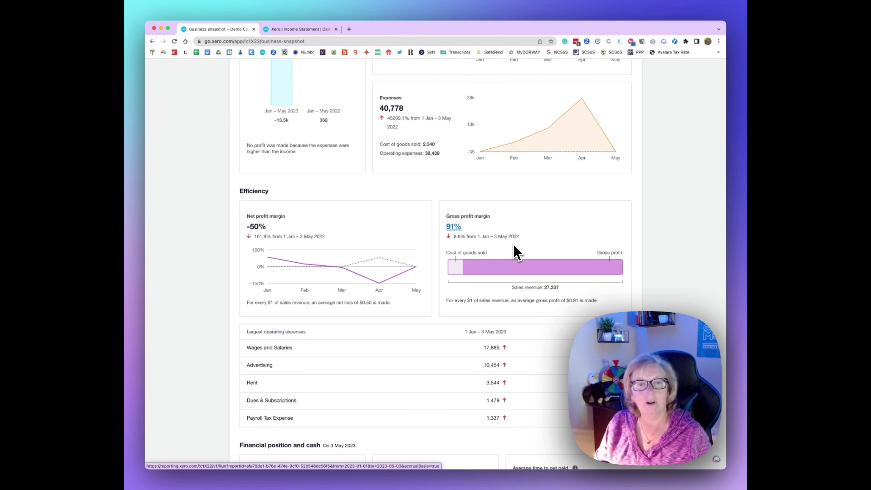
scroll(516, 252, up, 1)
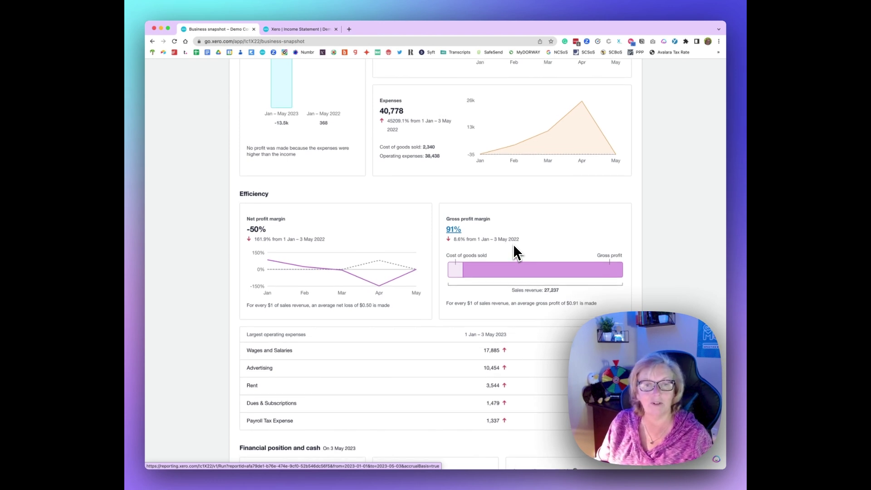
scroll(514, 247, down, 5)
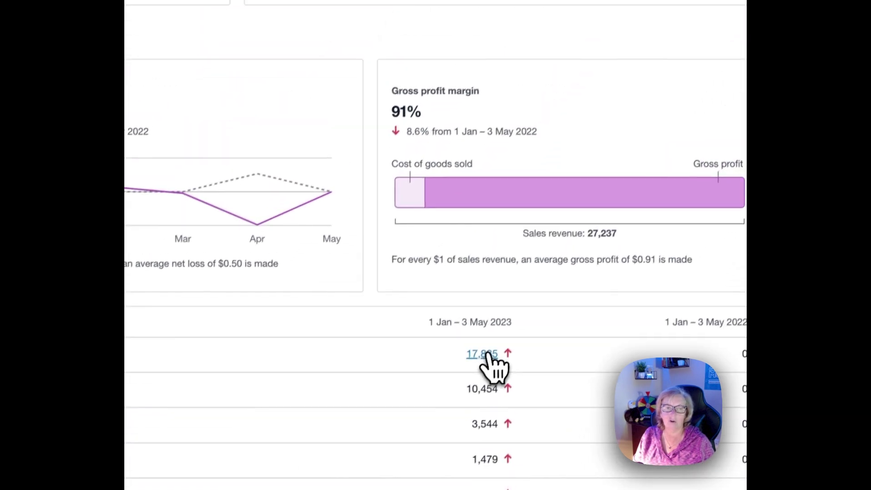
click(477, 364)
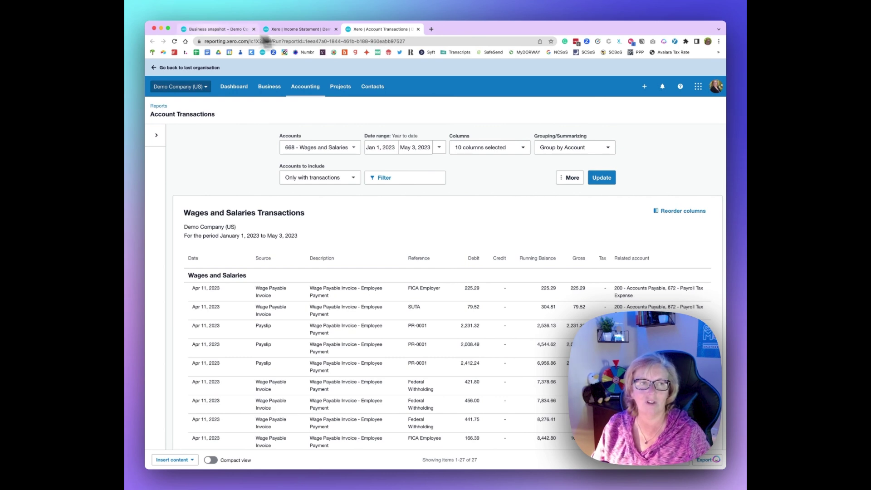
Return to the business snapshot, examine its financial position and cash section, and turn on the display of financial ratios
click(210, 30)
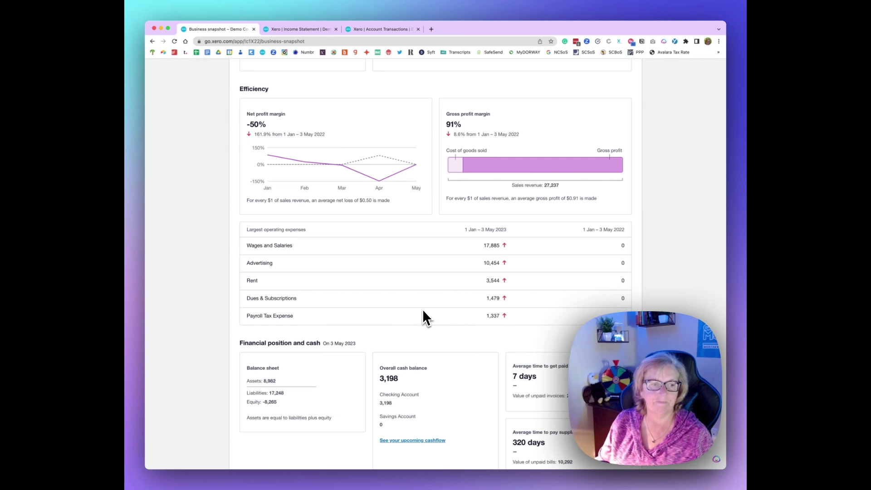
scroll(423, 313, down, 2)
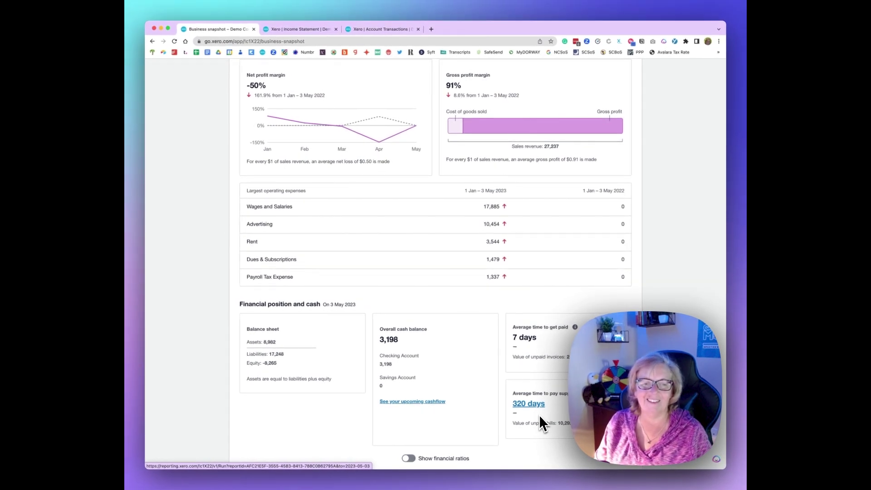
click(409, 459)
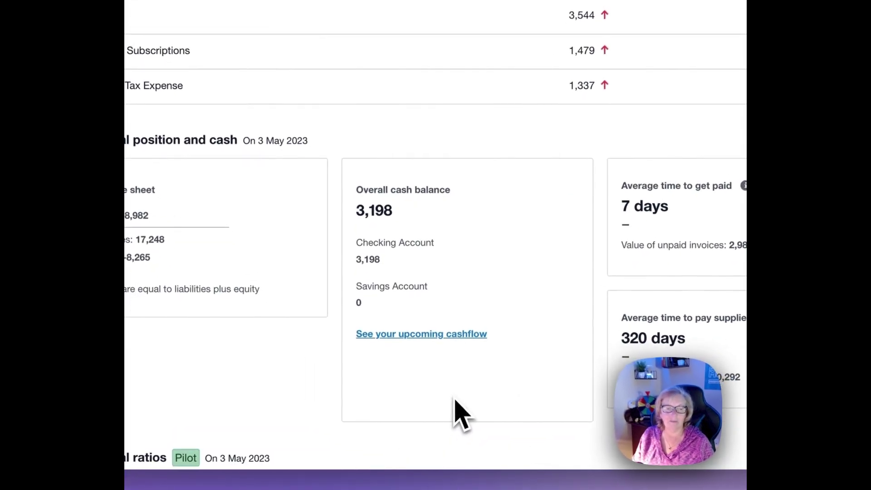
scroll(456, 400, down, 5)
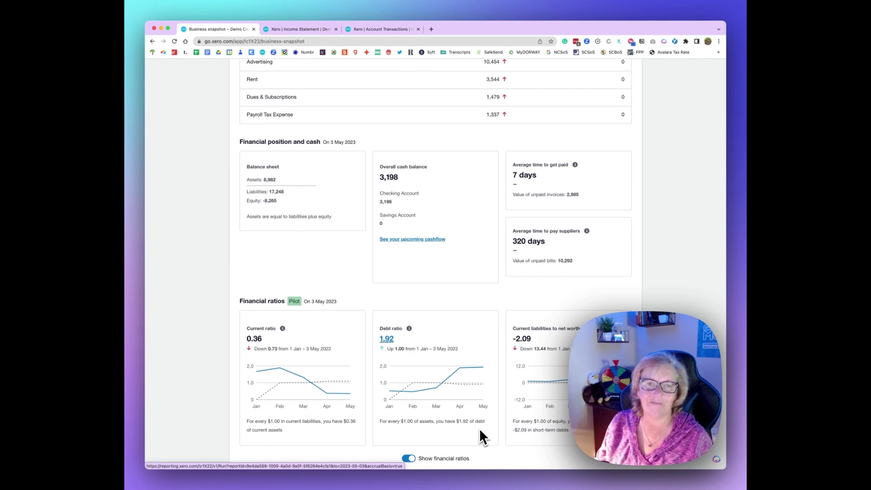
View the reporting period choices and the accounting basis setting of the business snapshot
scroll(480, 431, up, 15)
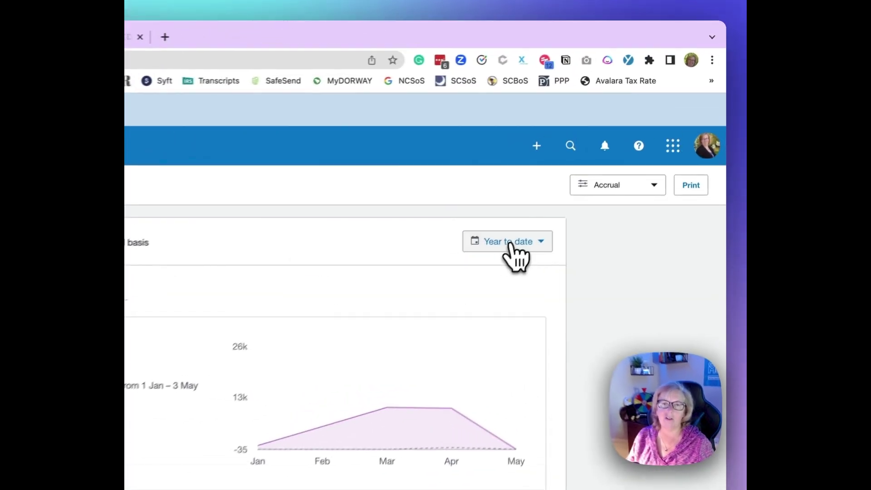
click(599, 149)
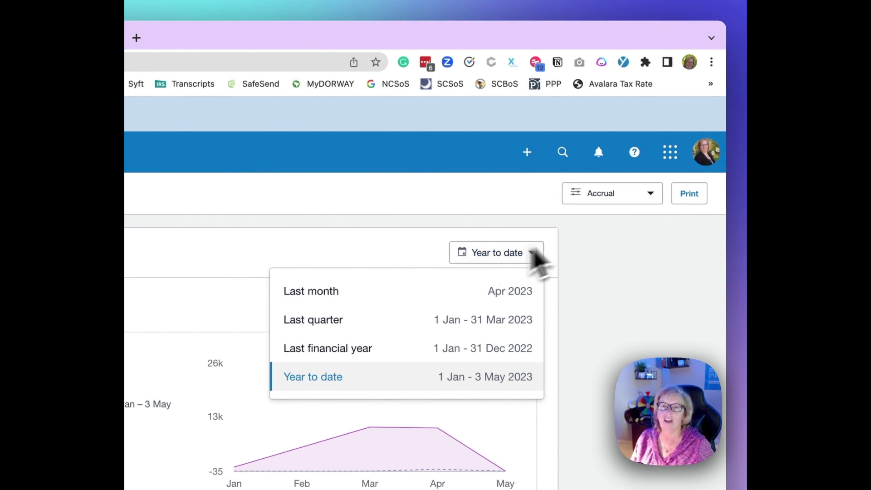
click(627, 196)
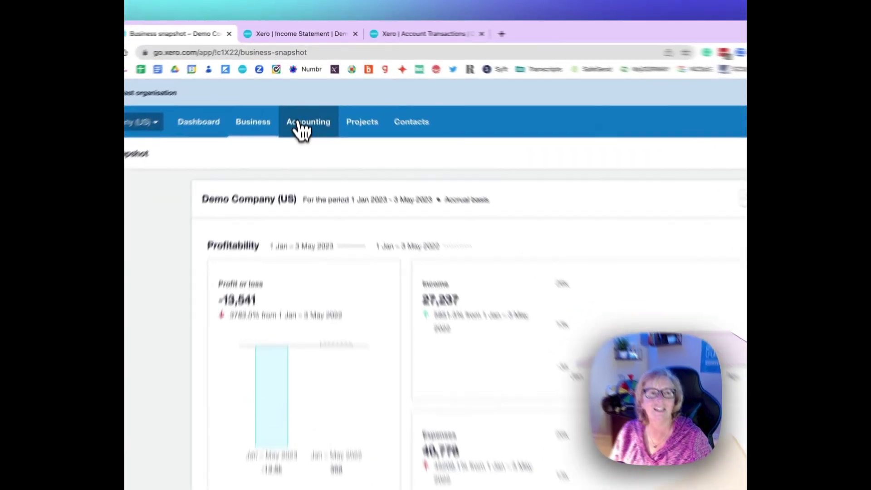
Open the Business Performance report from the list of reports and look through its financial ratio graphs
click(301, 90)
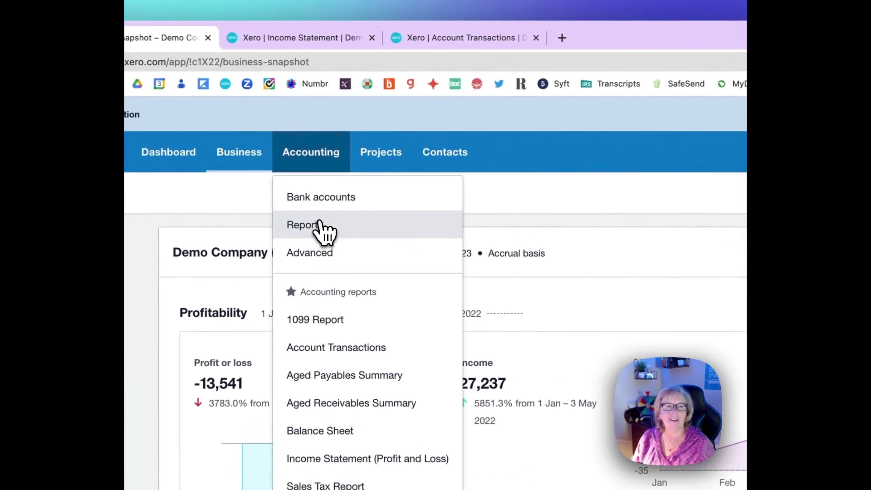
click(311, 126)
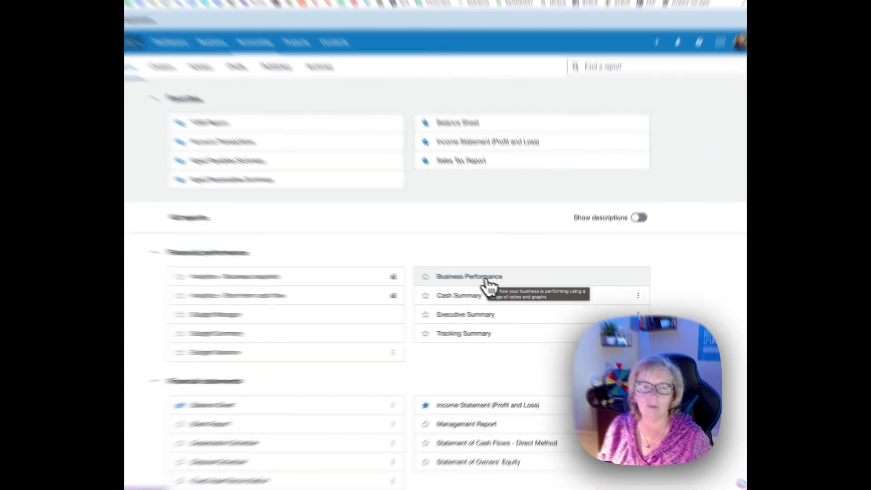
click(500, 286)
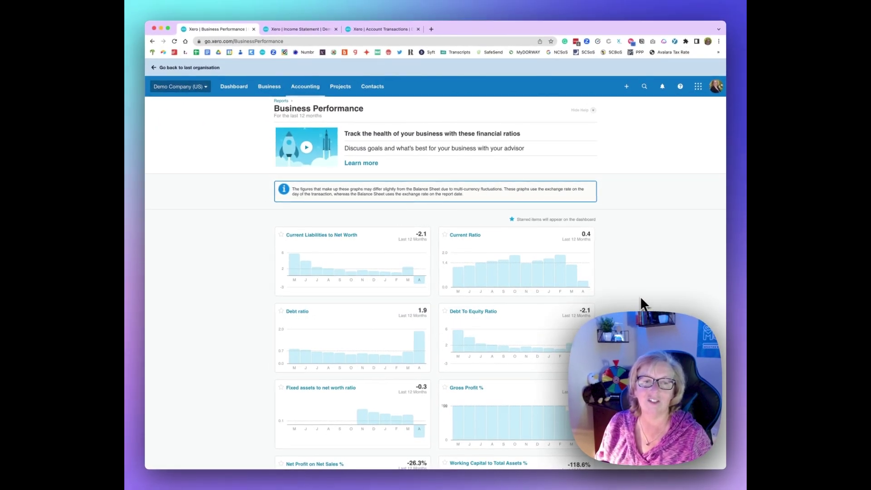
scroll(627, 297, down, 3)
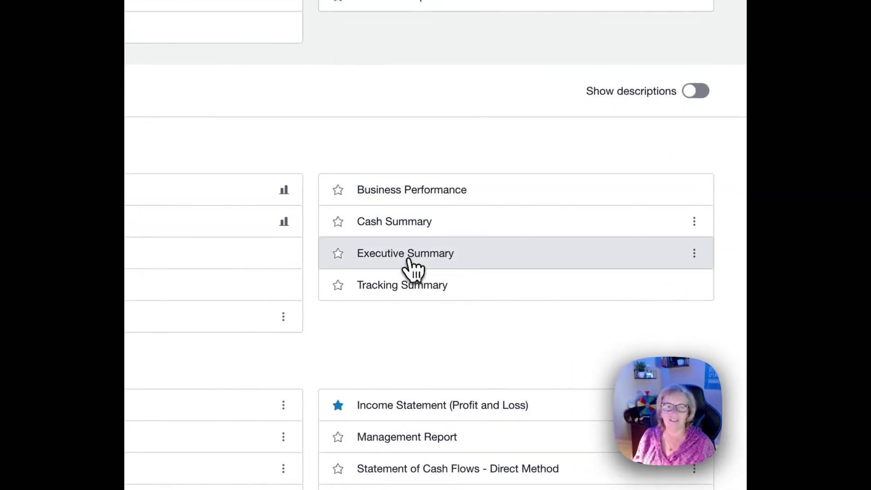
Open the Executive Summary report and examine its figures from the cash section down to the position section
click(454, 252)
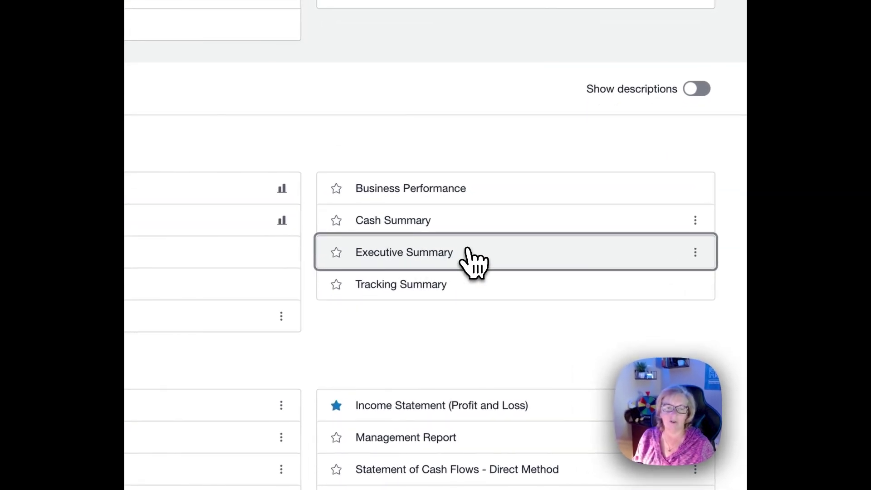
mouse_move(472, 260)
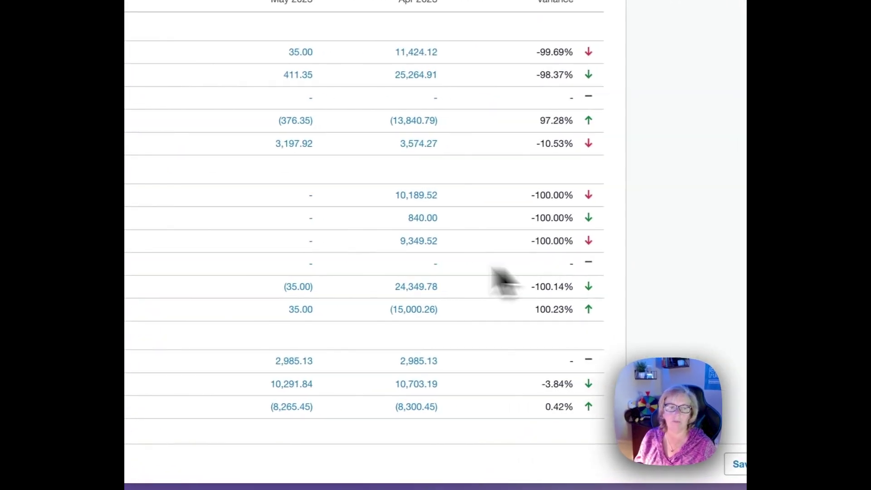
scroll(340, 248, down, 5)
scroll(363, 230, down, 3)
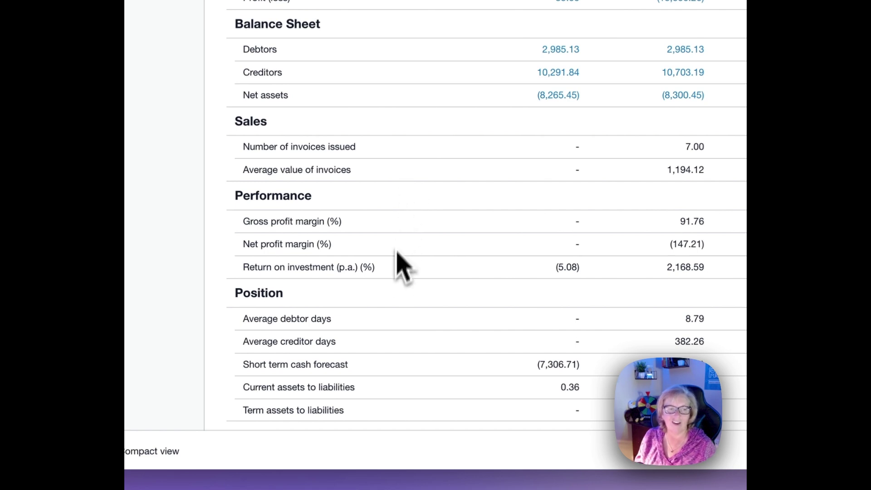
scroll(395, 286, down, 1)
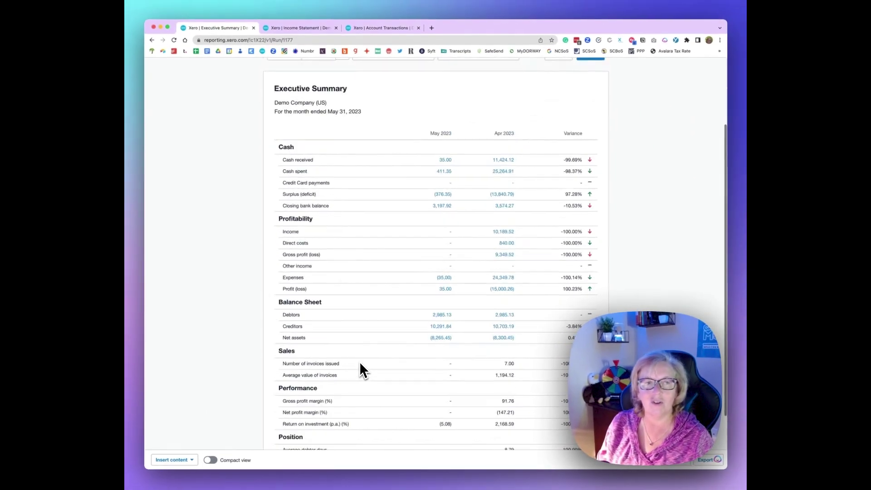
scroll(360, 363, up, 3)
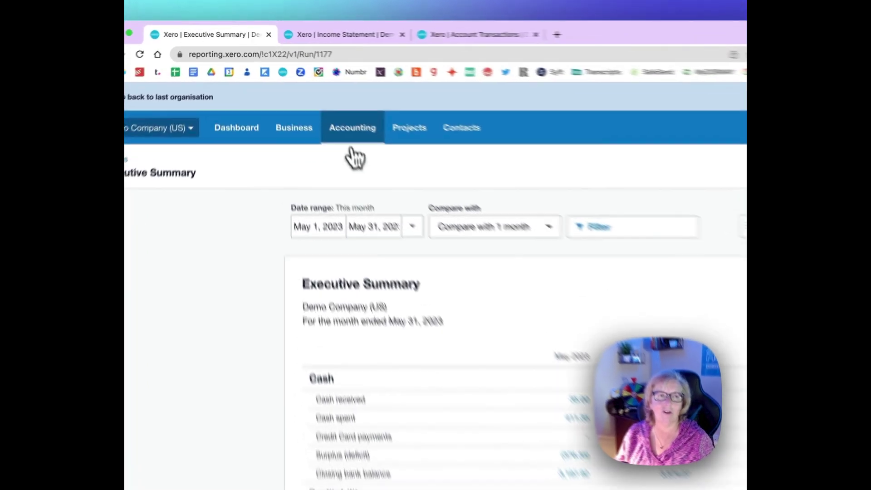
Open the Reports list in a separate browser tab while keeping the Executive Summary open
click(306, 87)
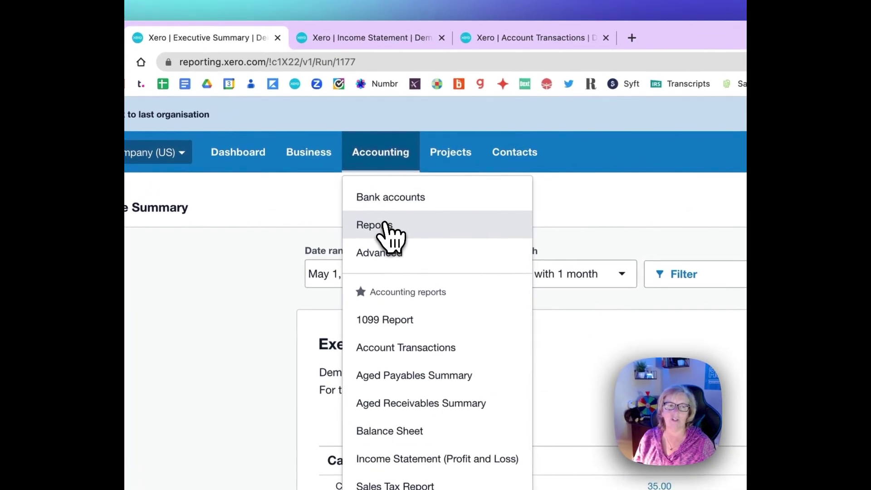
super+click(386, 225)
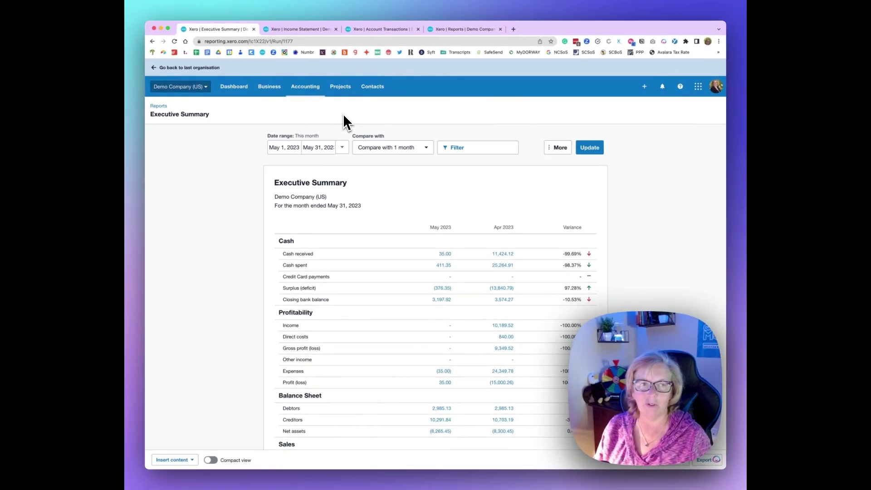
click(305, 86)
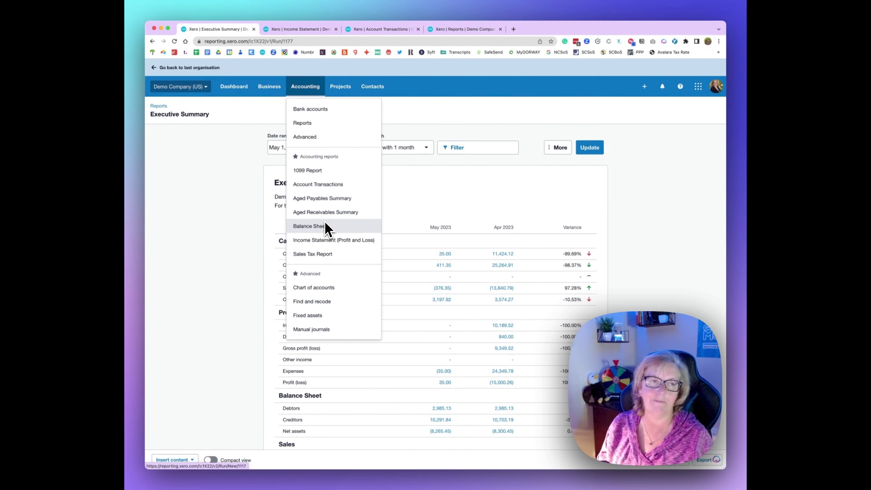
In the open Income Statement, show the common report formats and update the report with a comparison of 2 periods
click(302, 29)
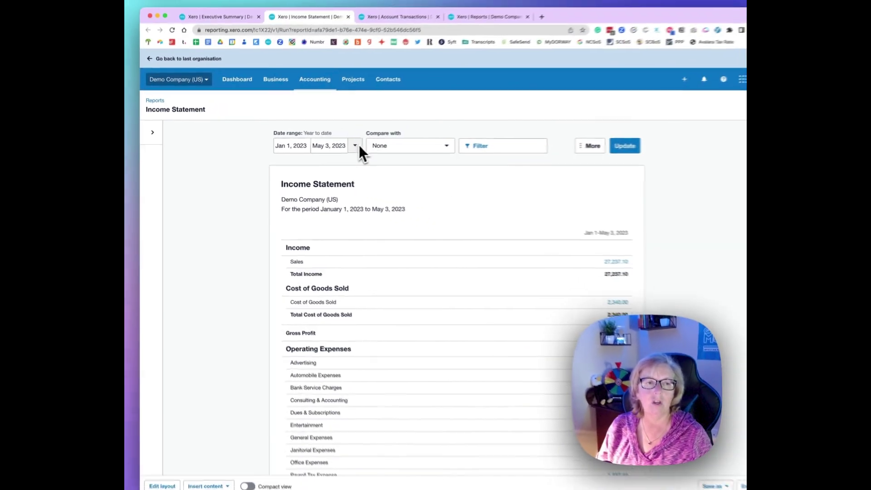
click(156, 135)
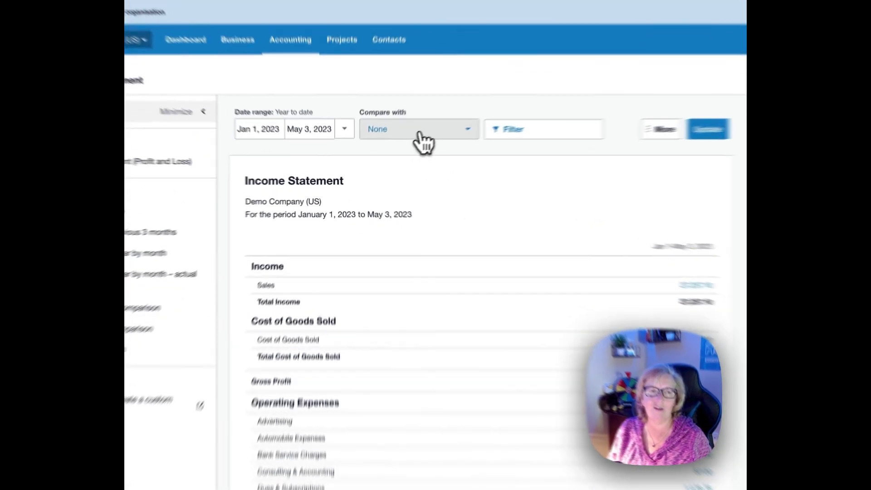
click(390, 149)
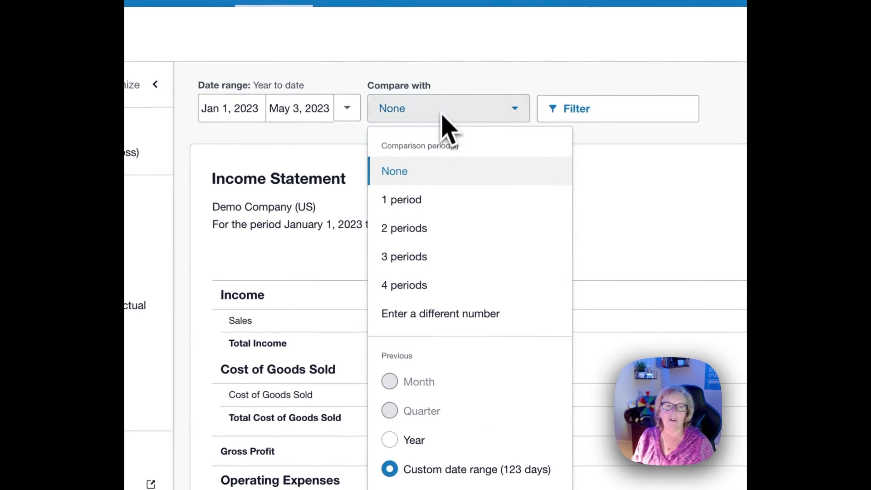
click(417, 232)
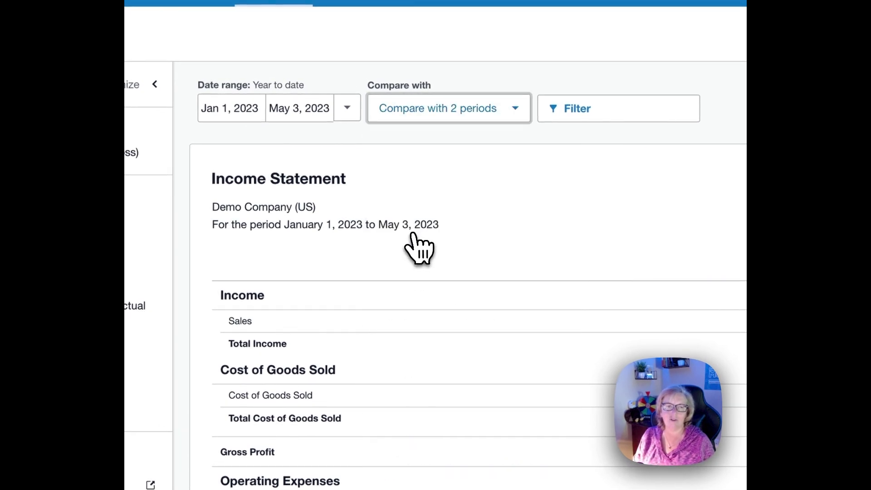
click(461, 116)
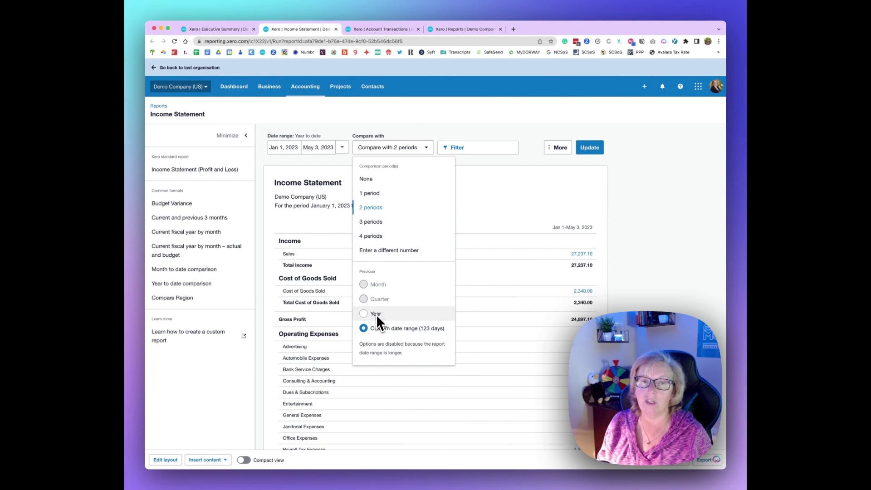
click(592, 150)
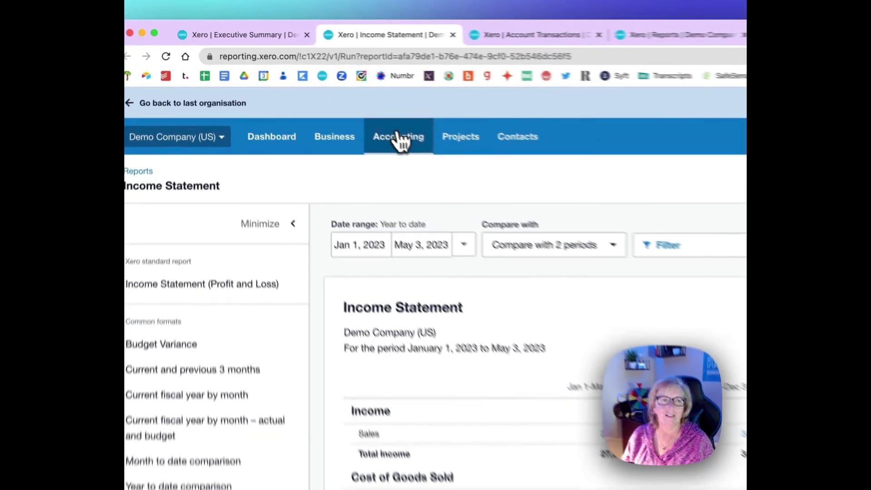
Open the Balance Sheet report from the favorite accounting reports and check its available comparison periods, leaving the comparison at None
click(306, 86)
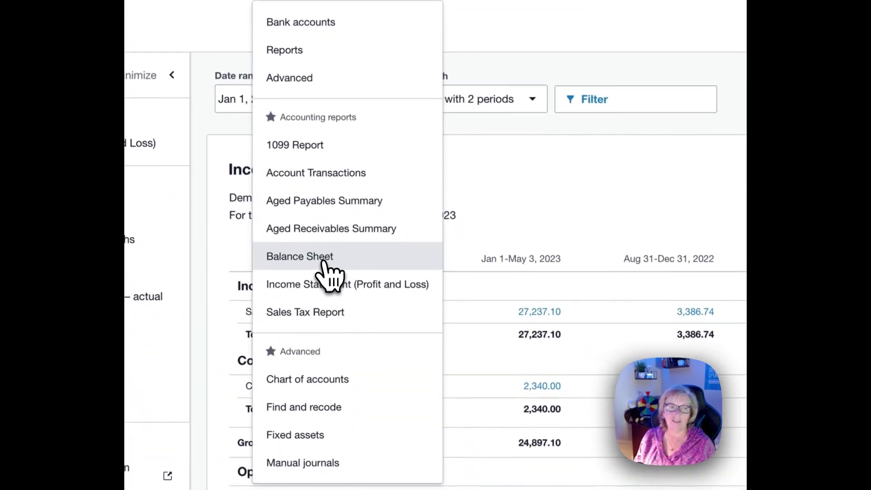
click(313, 257)
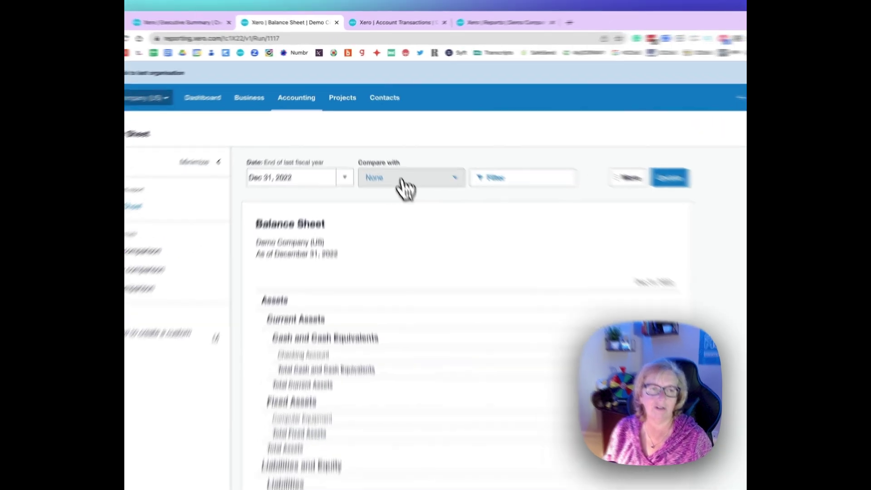
click(403, 183)
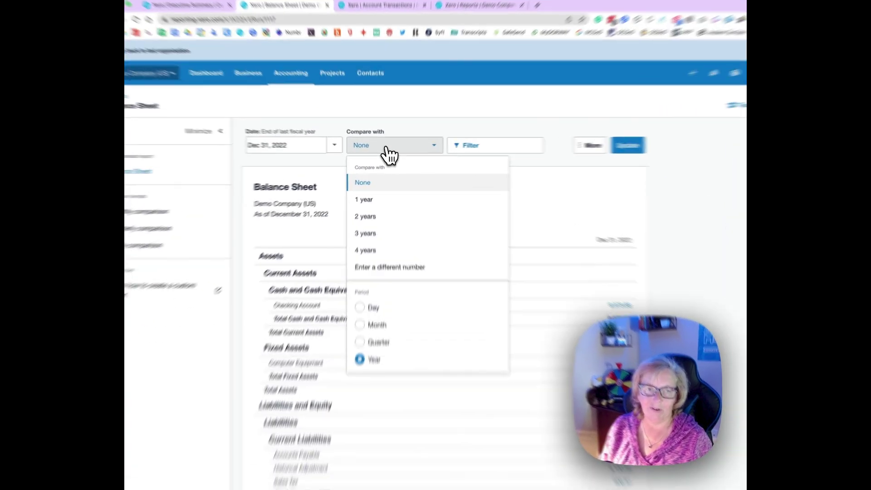
click(386, 149)
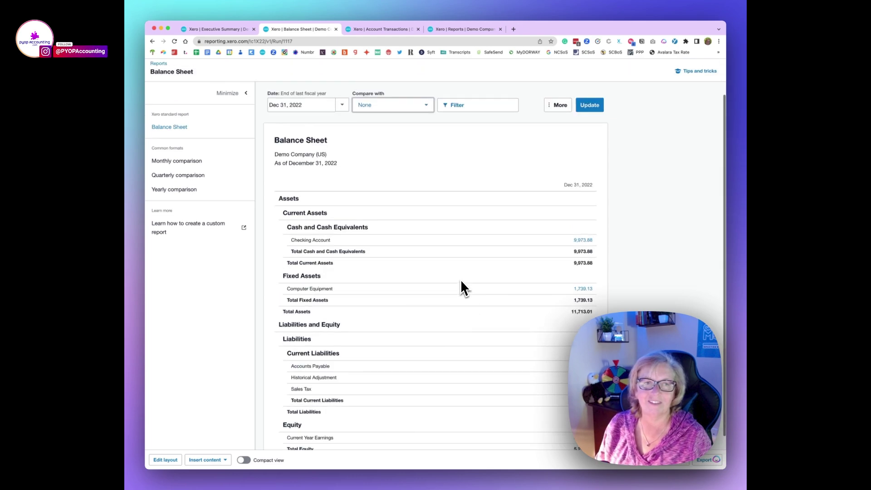
Return to the list of all reports and turn on the report descriptions
scroll(461, 281, up, 3)
click(306, 87)
click(304, 123)
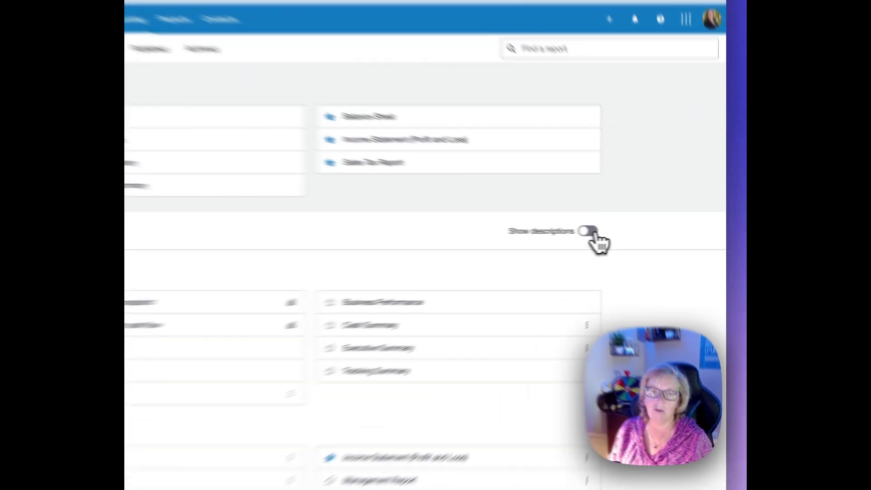
click(631, 235)
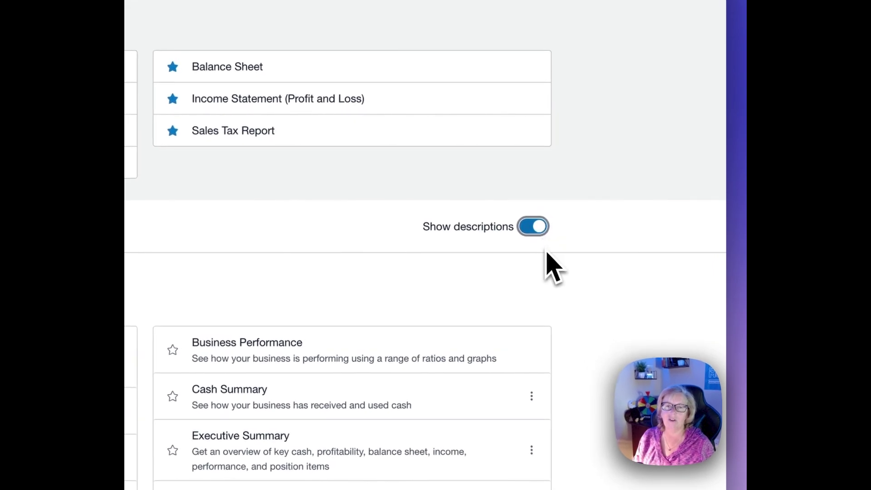
Look through the described reports in every category, from Financial performance down to Transactions, and return to Financial statements
scroll(388, 267, down, 5)
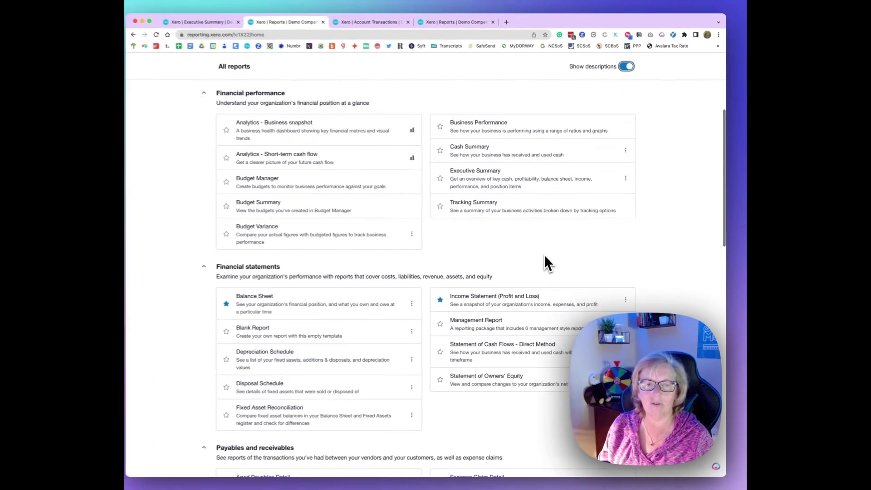
scroll(553, 263, down, 6)
scroll(550, 257, down, 5)
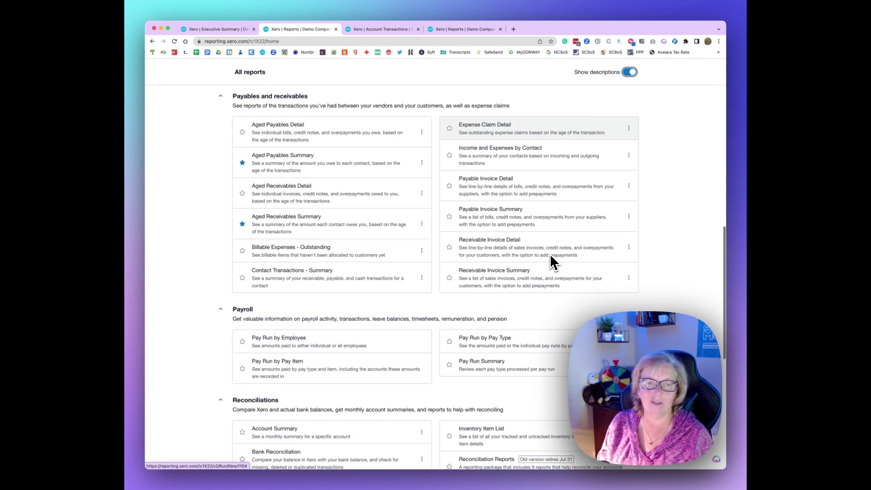
scroll(553, 263, down, 5)
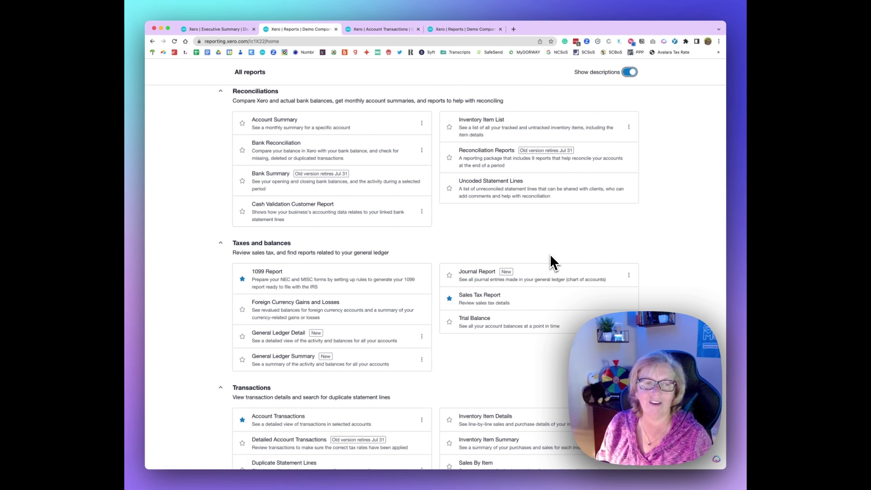
scroll(553, 262, down, 1)
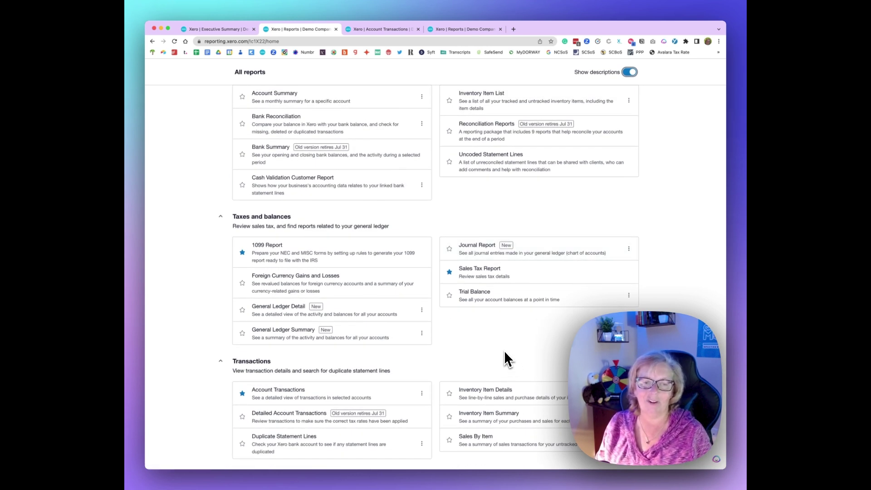
scroll(505, 353, up, 15)
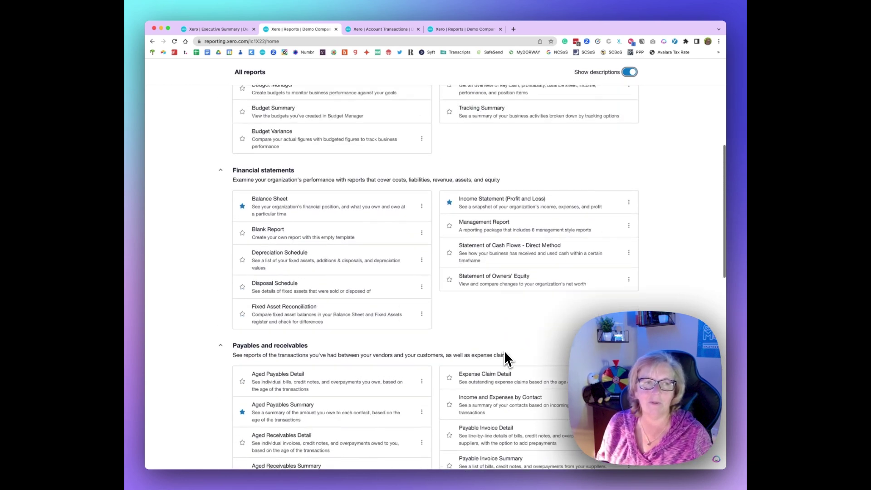